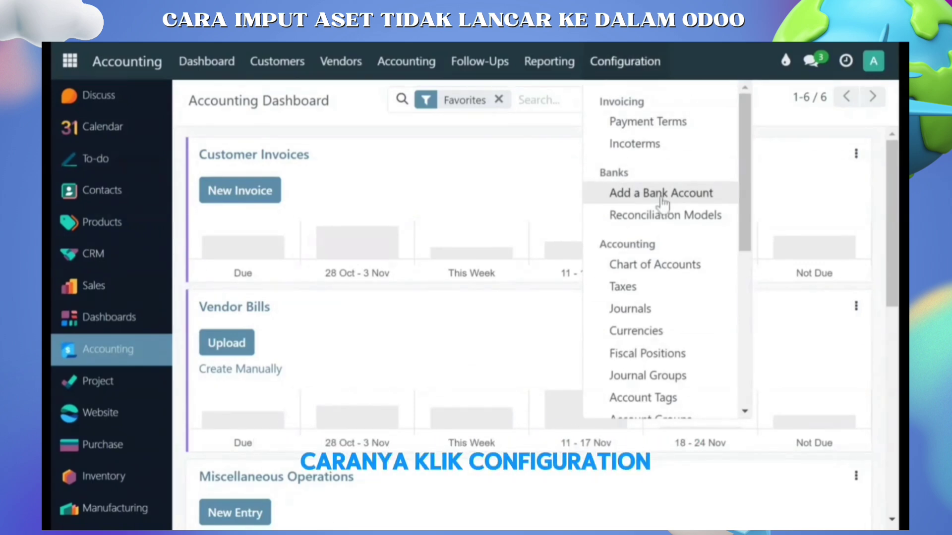
# Start a new asset category in the accounting configuration and name its asset type Bangunan.
pyautogui.scroll(-4, 663, 203)
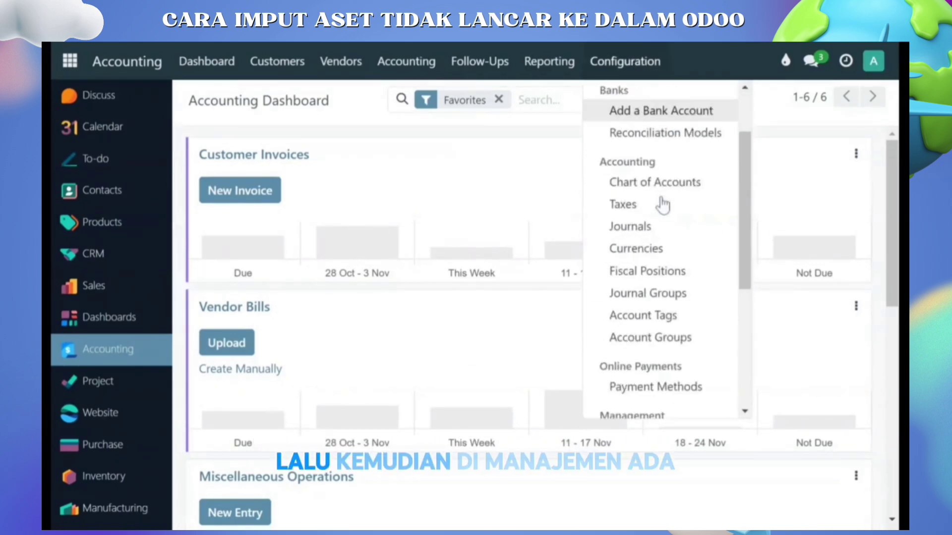
pyautogui.scroll(-2, 663, 203)
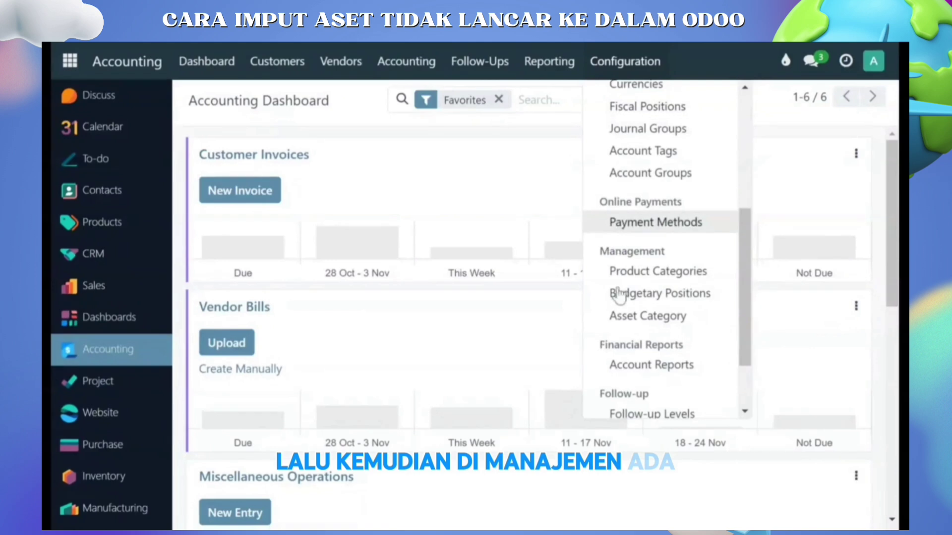
pyautogui.click(634, 320)
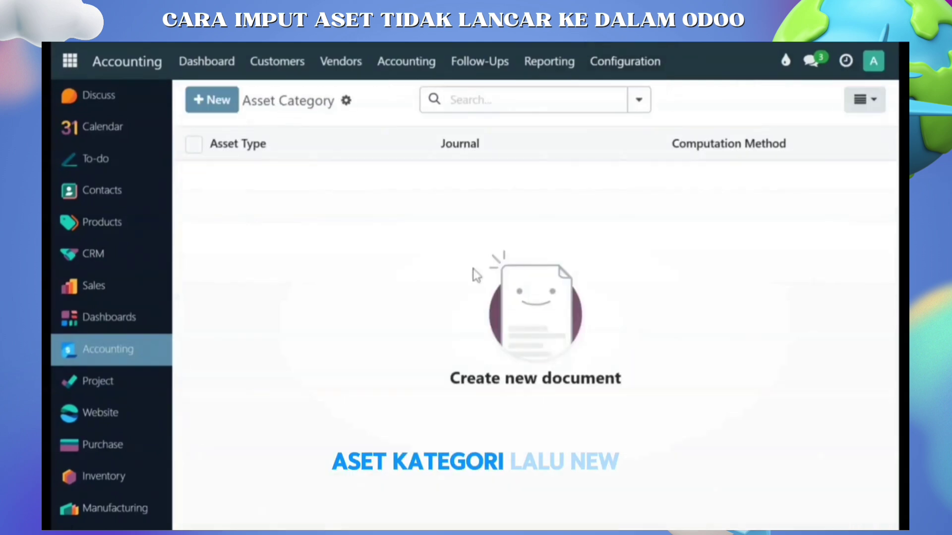
pyautogui.click(212, 101)
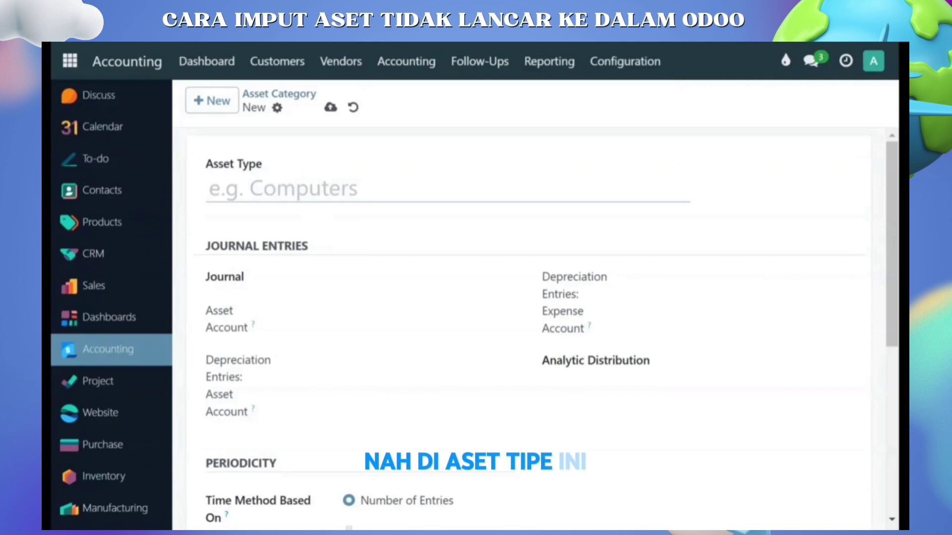
pyautogui.write('Bangunan')
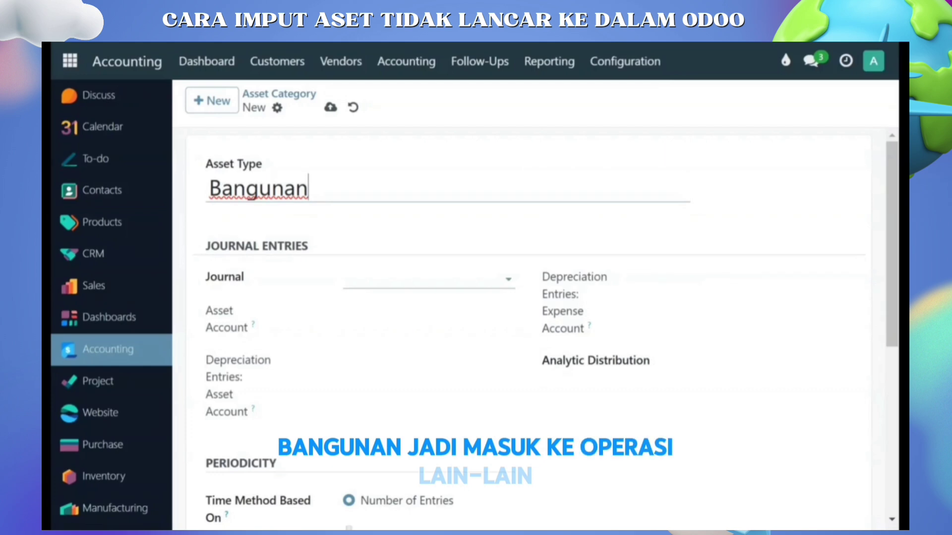
# Set the category's journal to Operasi lain-lain and its asset account to Building Rent.
pyautogui.click(436, 279)
pyautogui.write('op')
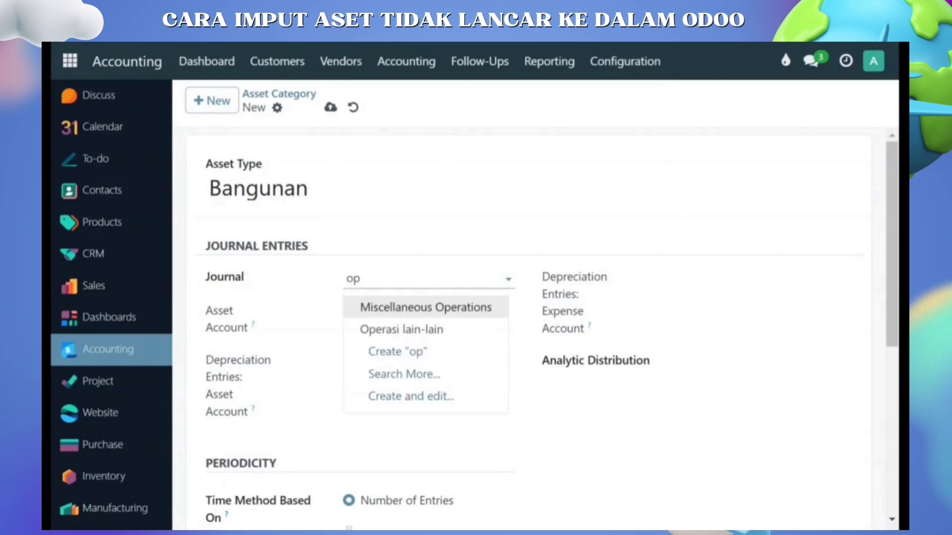
pyautogui.click(450, 329)
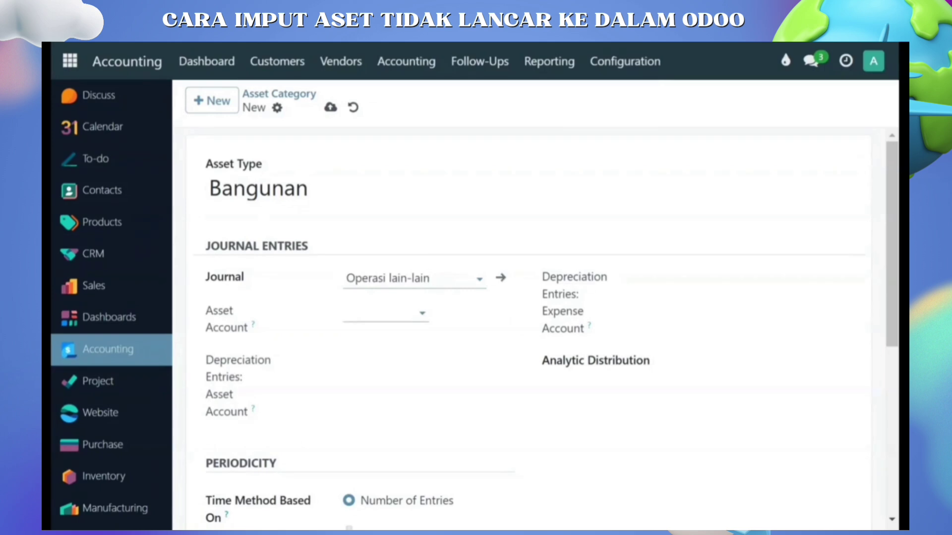
pyautogui.click(386, 313)
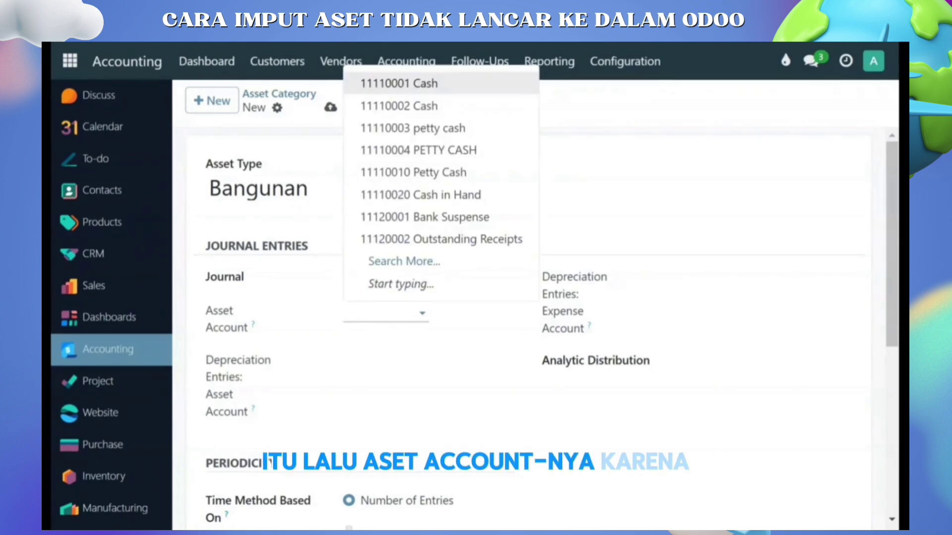
pyautogui.write('Buil')
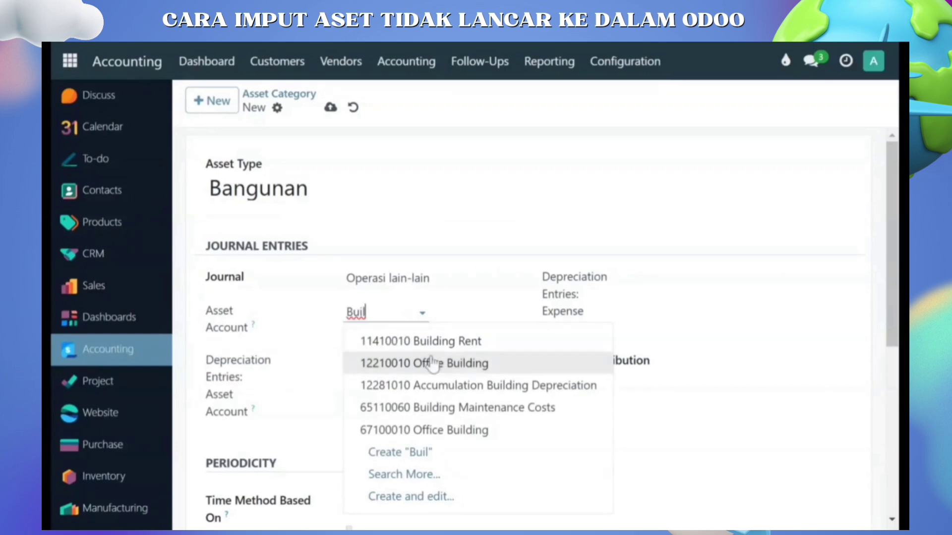
pyautogui.click(450, 342)
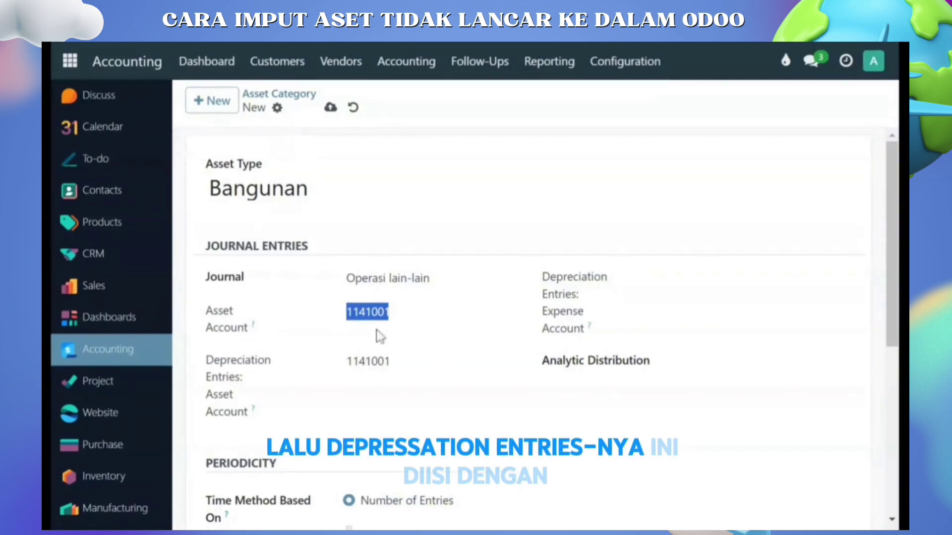
# Change the depreciation entries' asset account to Accumulation Building Depreciation.
pyautogui.scroll(-2, 377, 336)
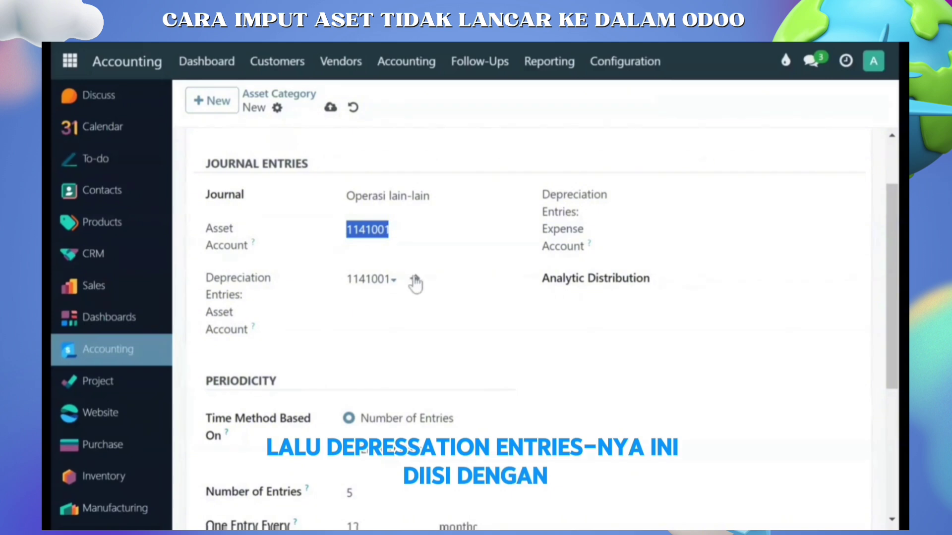
pyautogui.click(369, 279)
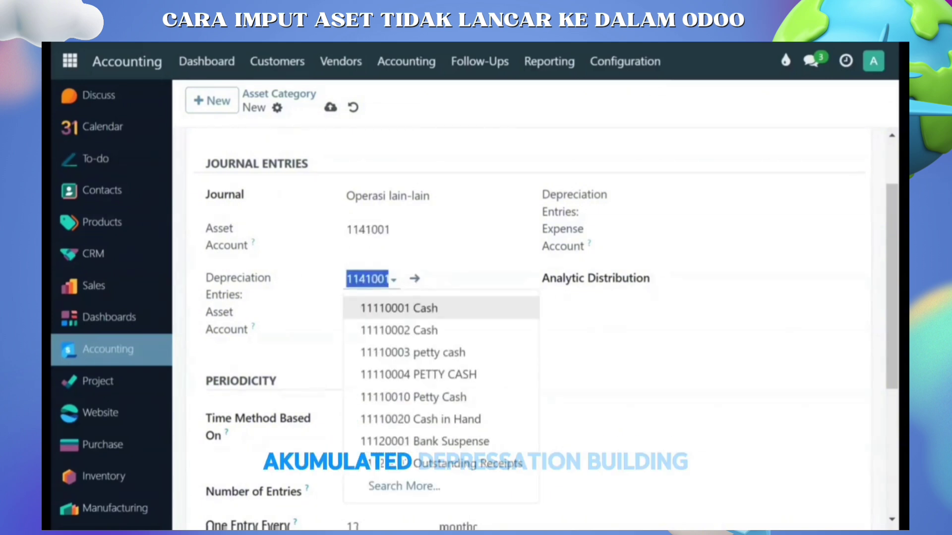
pyautogui.write('C')
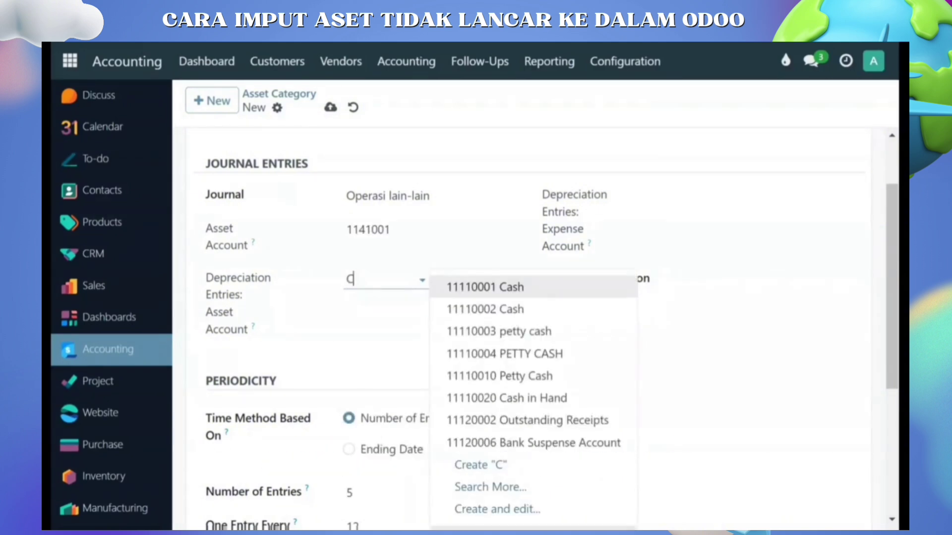
pyautogui.press('BackSpace')
pyautogui.write('ac')
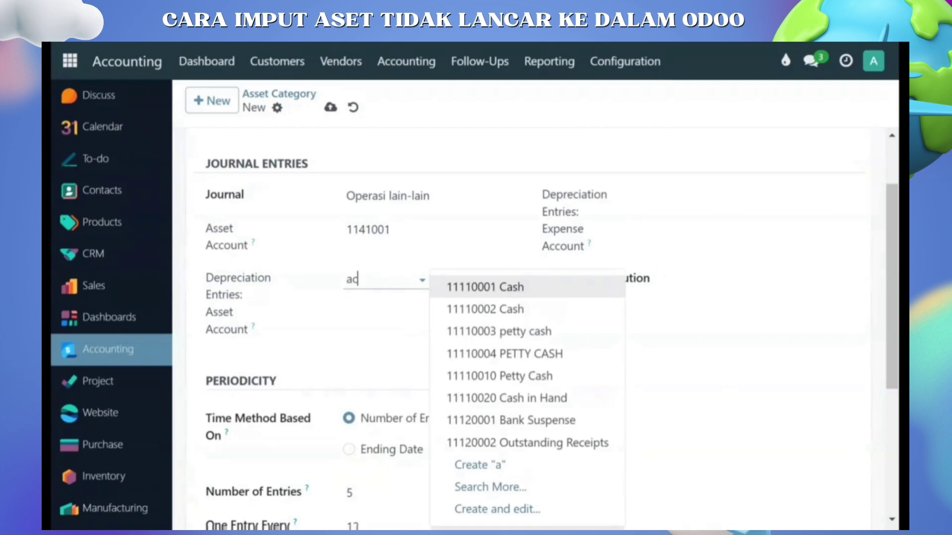
pyautogui.write('c')
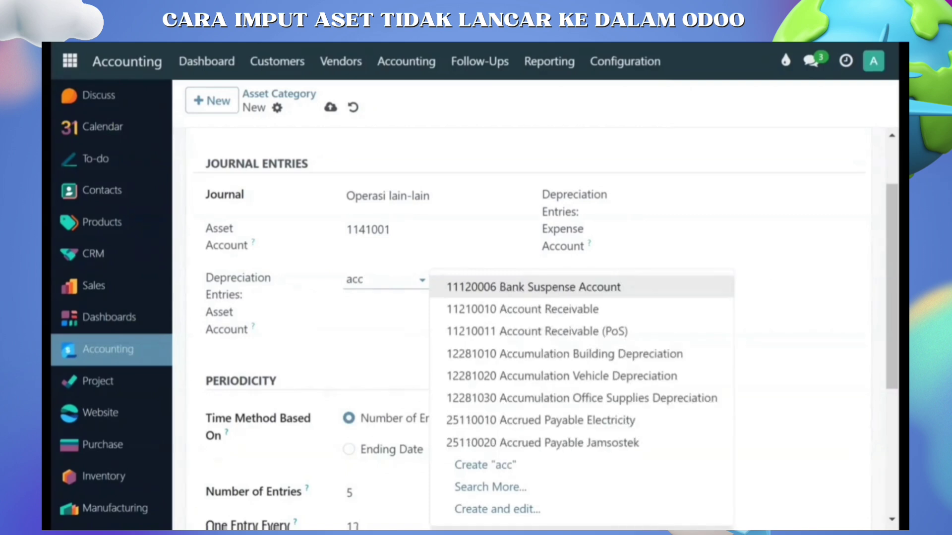
pyautogui.click(630, 361)
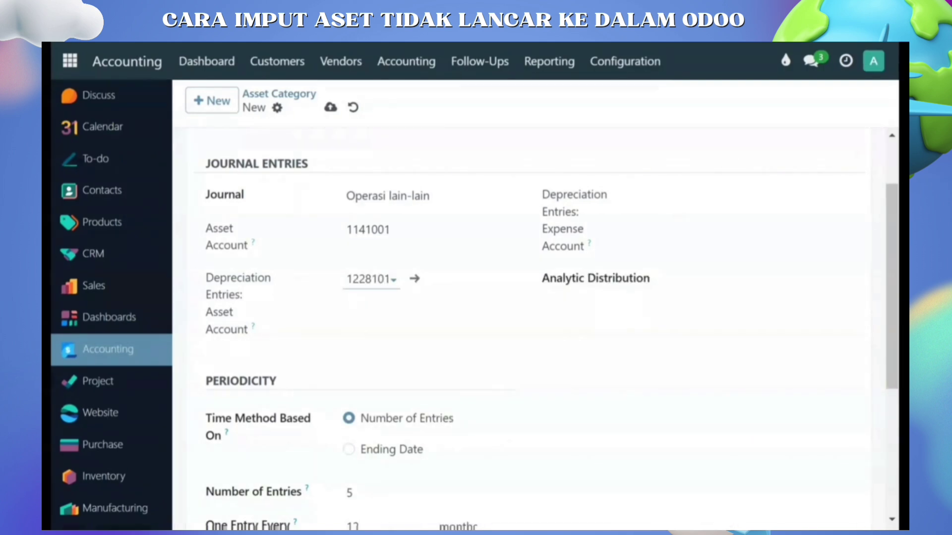
# Set the depreciation entries' expense account to Building Rent.
pyautogui.click(711, 198)
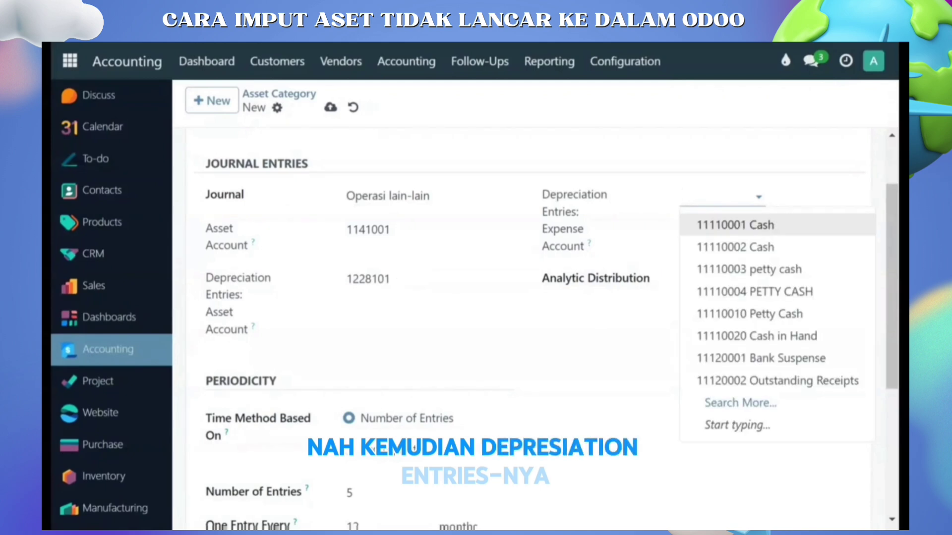
pyautogui.write('Bu')
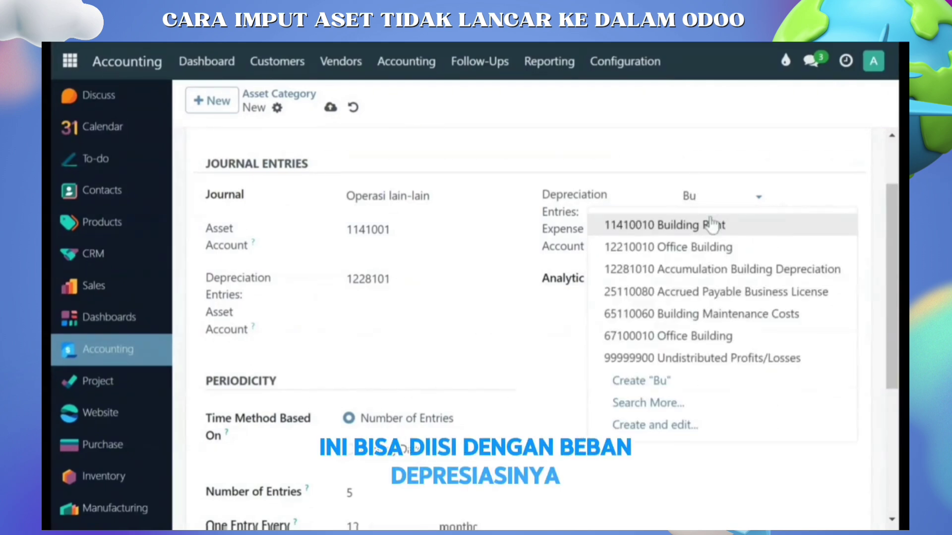
pyautogui.press('Return')
pyautogui.scroll(2, 357, 330)
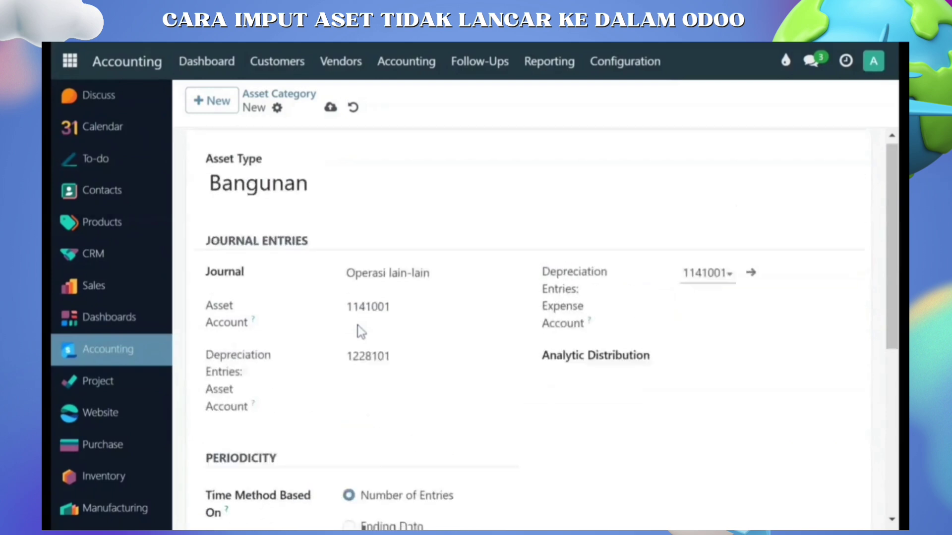
# Set the periodicity to 120 entries with one entry every 1 month, and choose the basis for the depreciation dates.
pyautogui.scroll(-3, 358, 330)
pyautogui.scroll(-3, 483, 278)
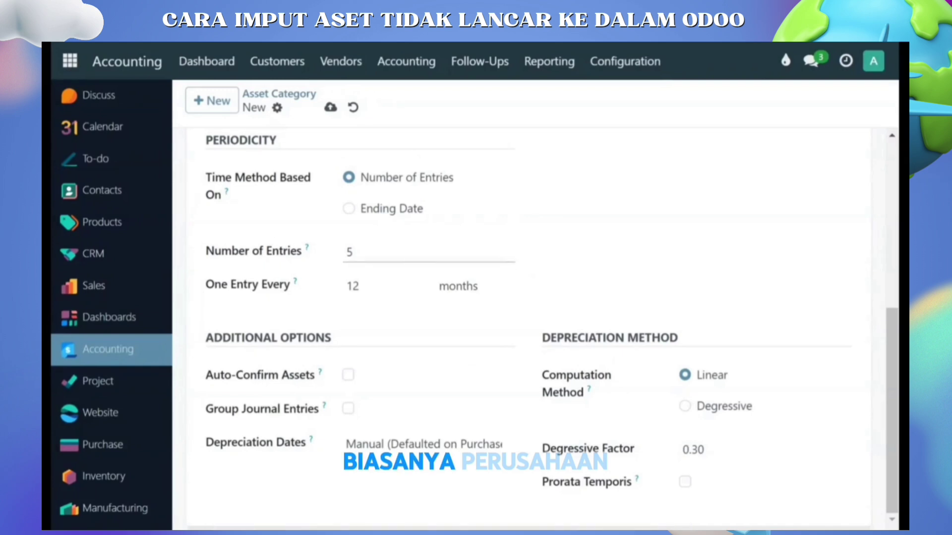
pyautogui.doubleClick(349, 252)
pyautogui.write('120')
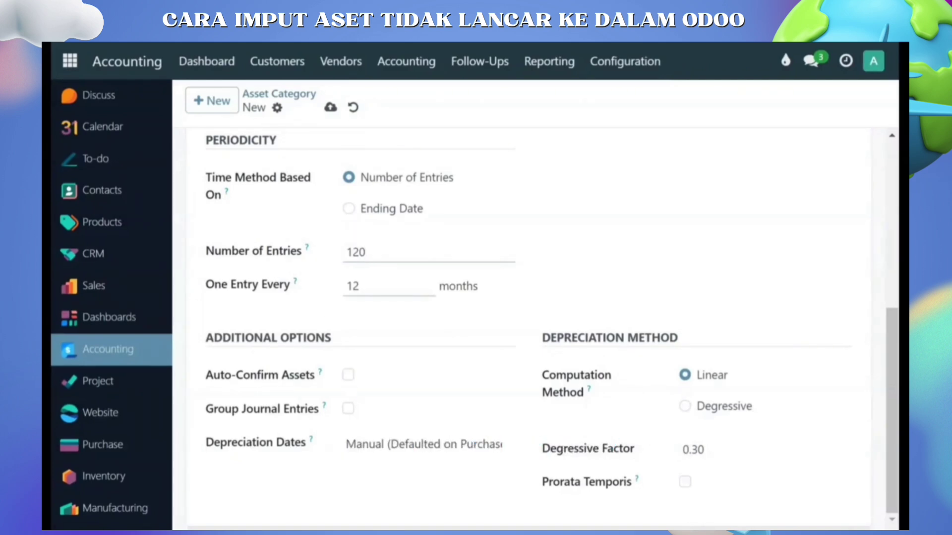
pyautogui.write('1')
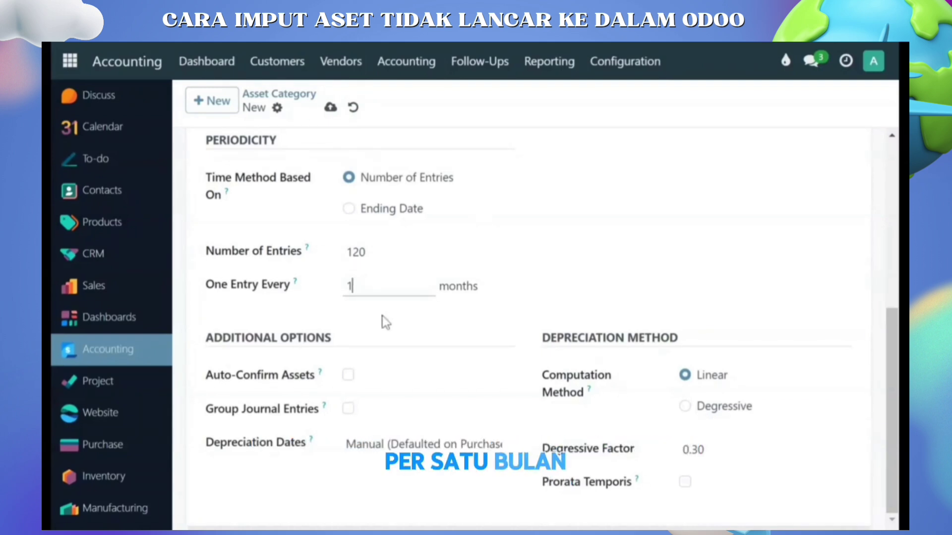
pyautogui.click(375, 445)
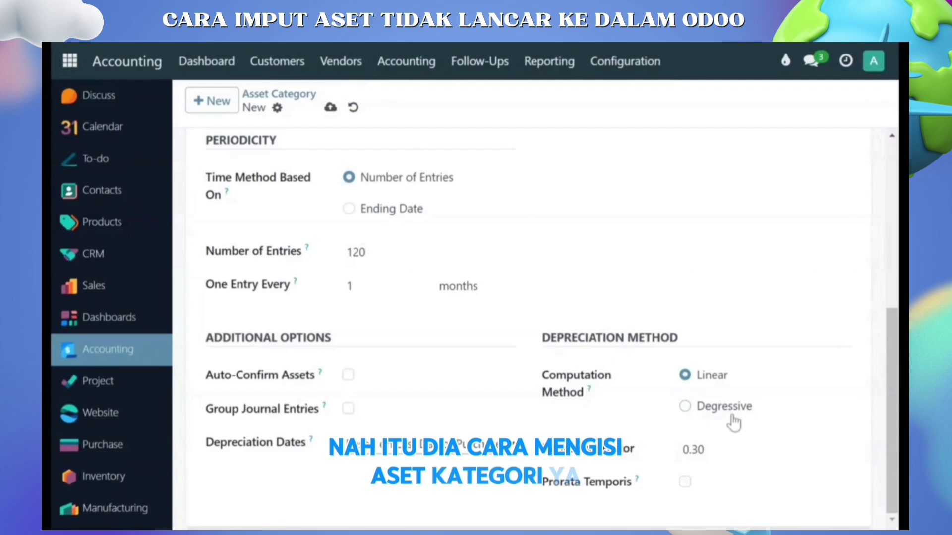
pyautogui.scroll(5, 734, 419)
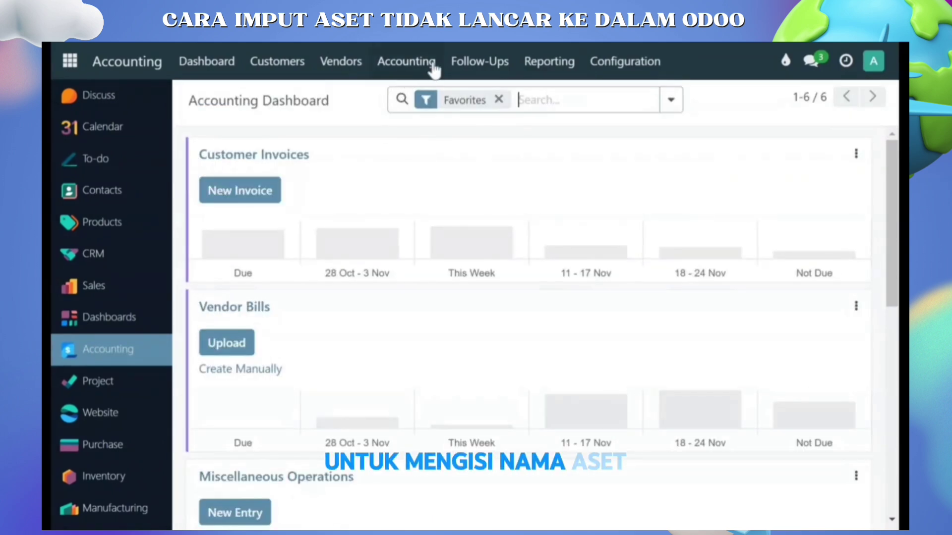
# Open a blank new asset record and examine its first depreciation date, value fields and depreciation board.
pyautogui.click(433, 64)
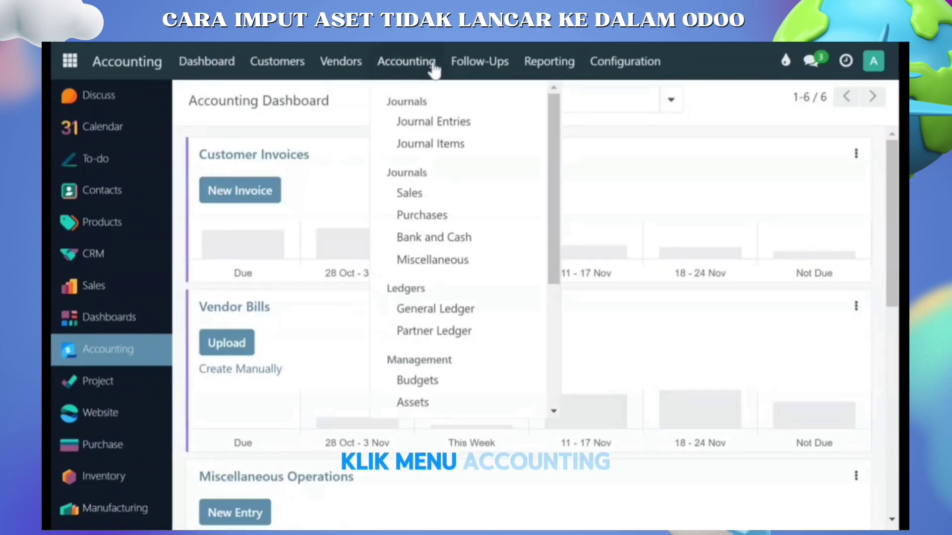
pyautogui.click(442, 395)
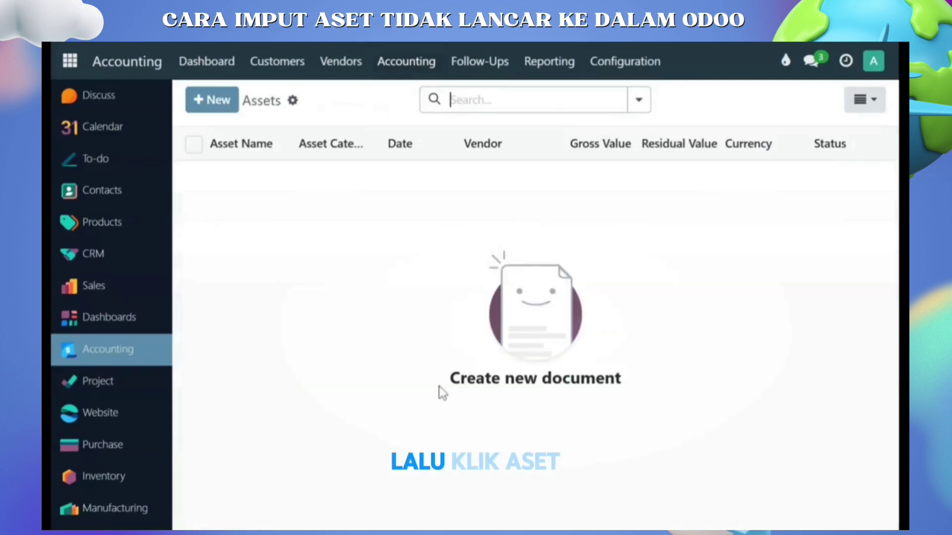
pyautogui.click(216, 100)
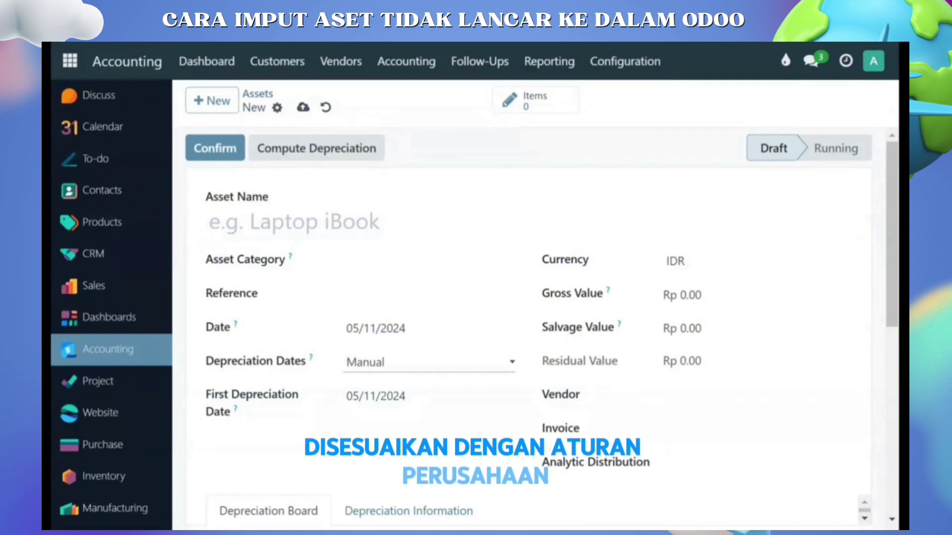
pyautogui.click(413, 407)
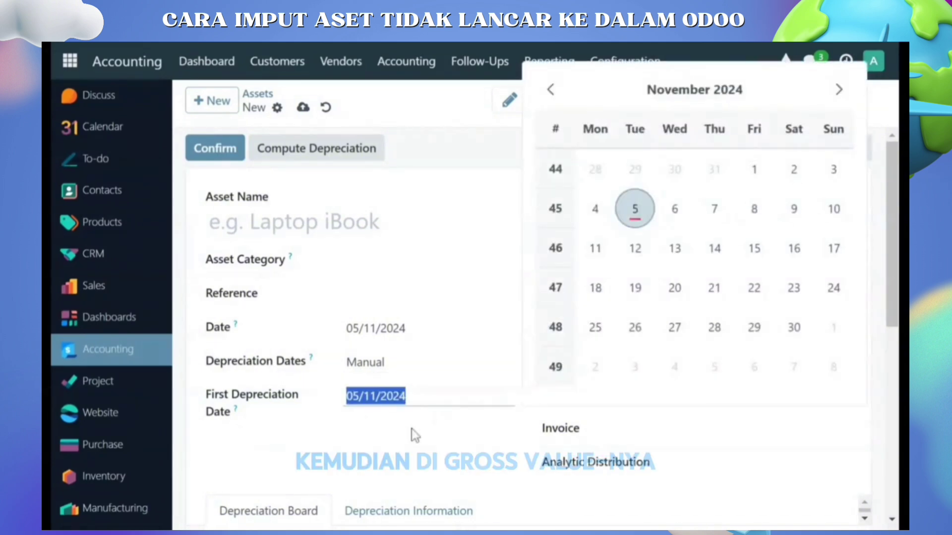
pyautogui.click(607, 335)
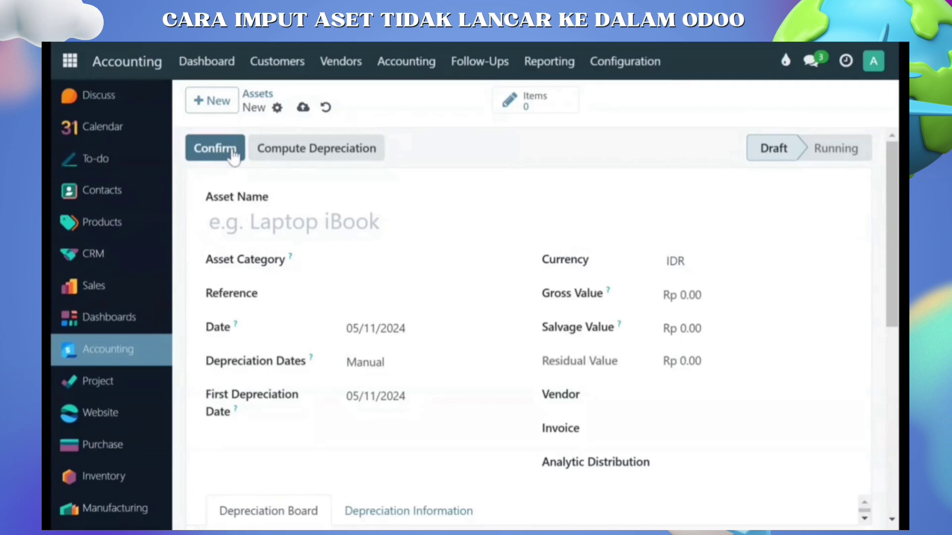
pyautogui.scroll(-5, 233, 156)
pyautogui.scroll(2, 233, 150)
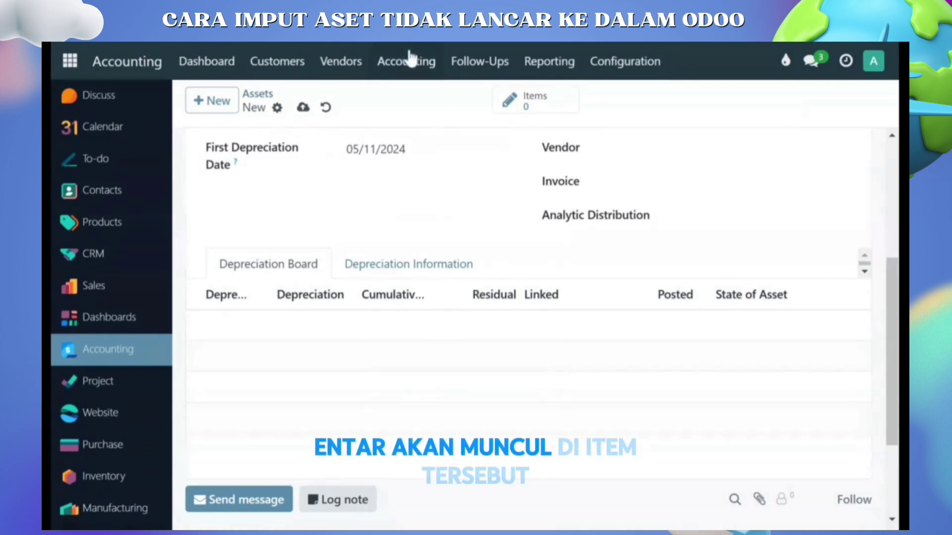
# Open the list of journal entries.
pyautogui.click(409, 58)
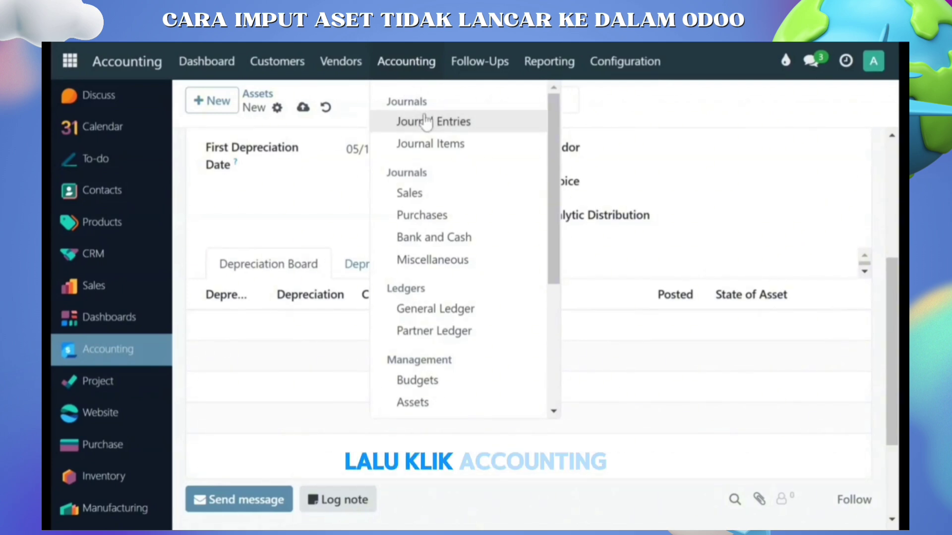
pyautogui.click(427, 122)
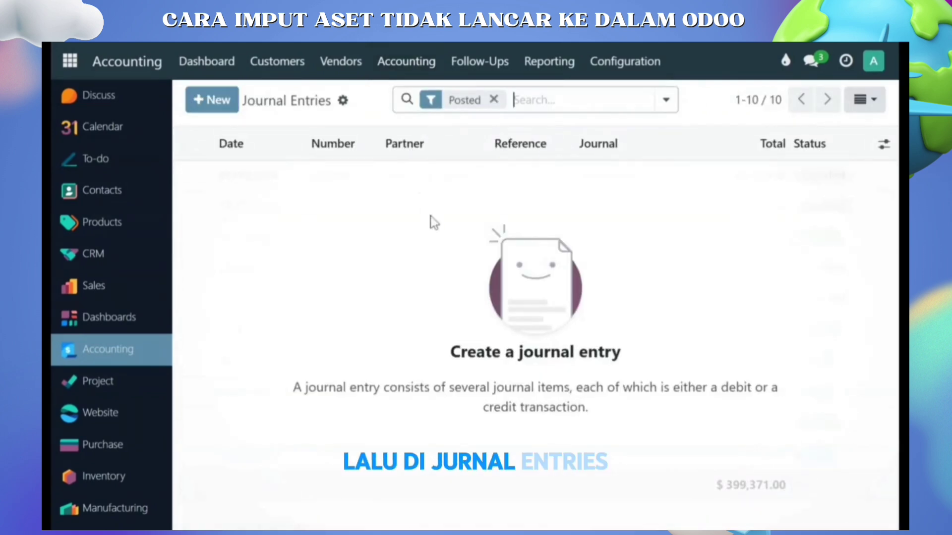